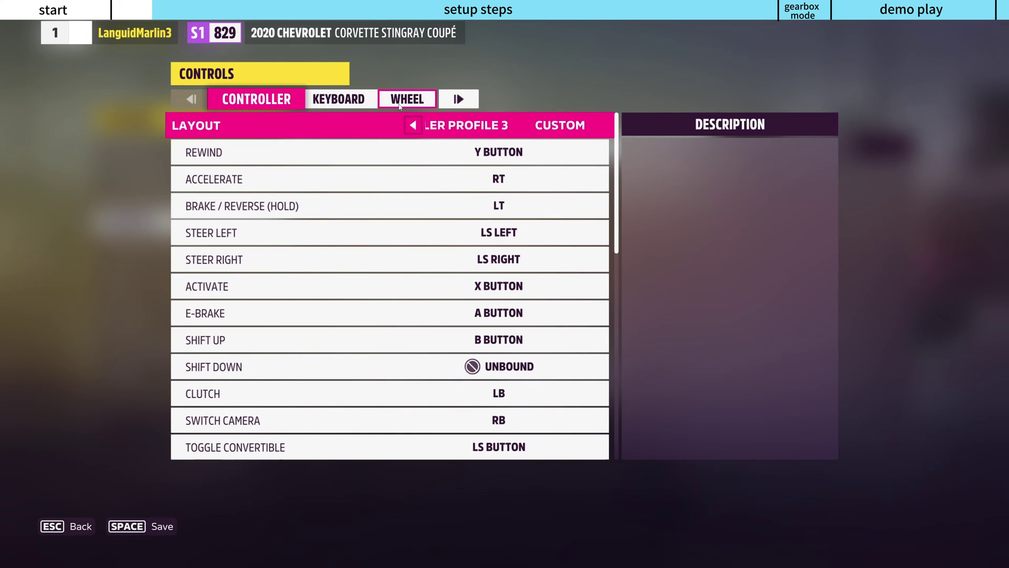
# Switch to the WHEEL controls, dismiss the unsaved-changes prompt, and create Custom Wheel Profile 5
pyautogui.click(399, 104)
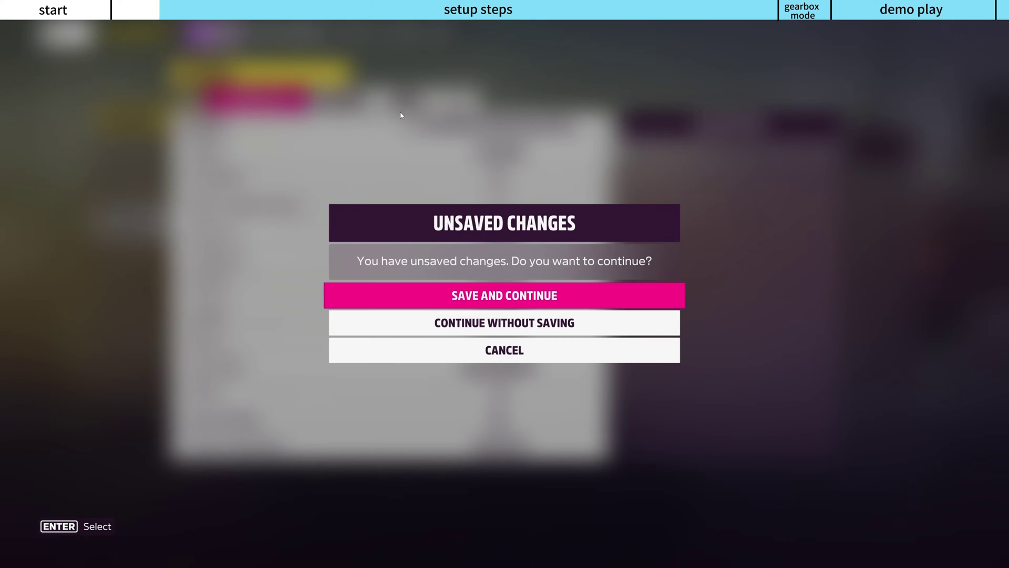
pyautogui.click(515, 295)
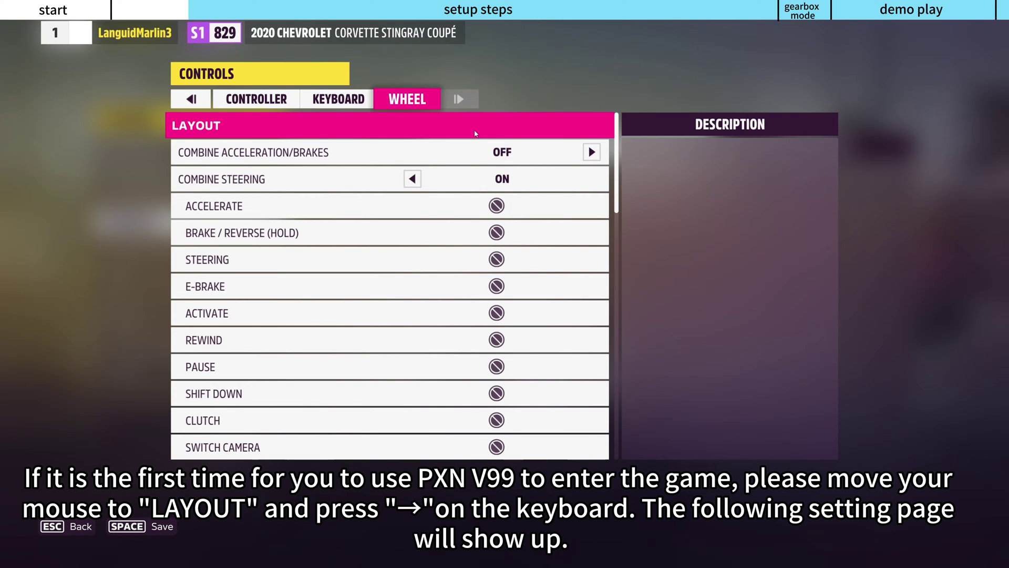
pyautogui.press('Right')
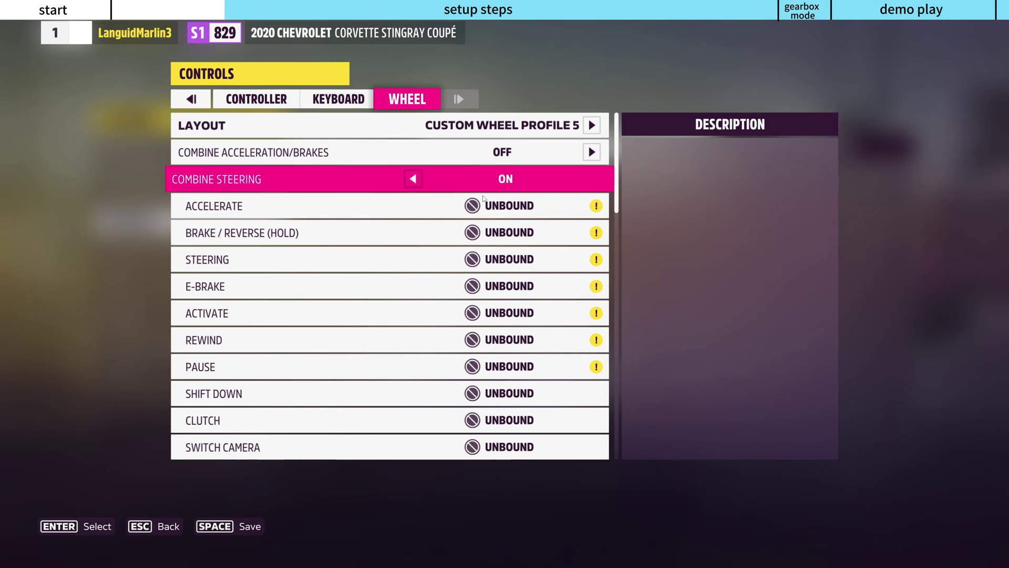
# Bind Accelerate, Brake/Reverse and Steering to wheel axes 3, 6 and 1, and E-Brake to the handbrake
pyautogui.click(484, 206)
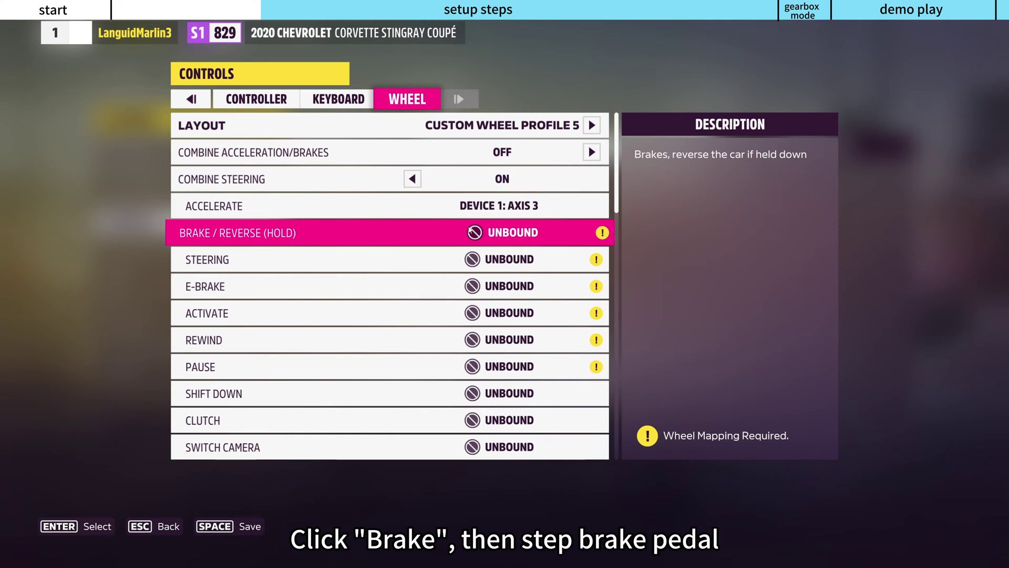
pyautogui.click(469, 229)
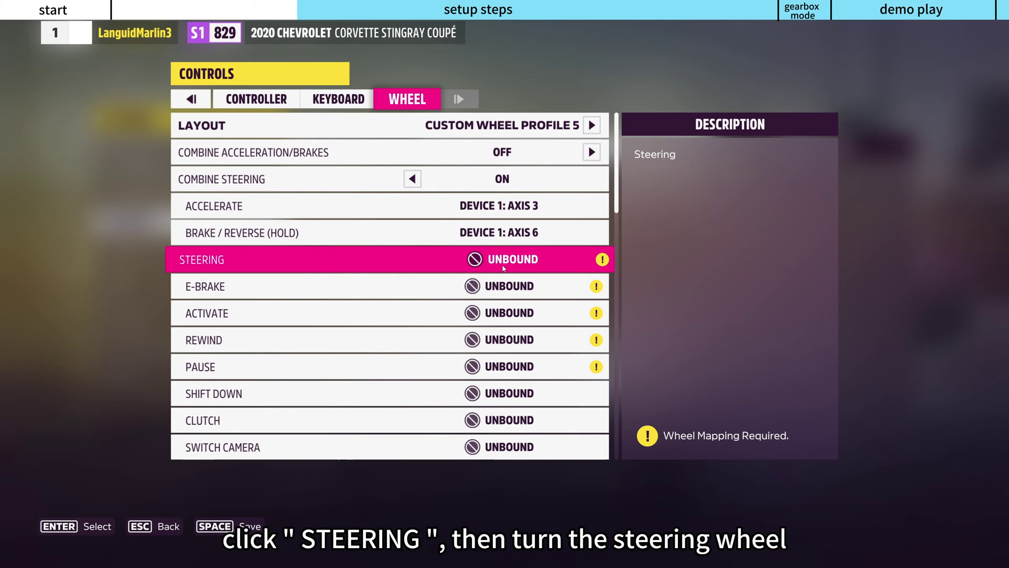
pyautogui.click(503, 268)
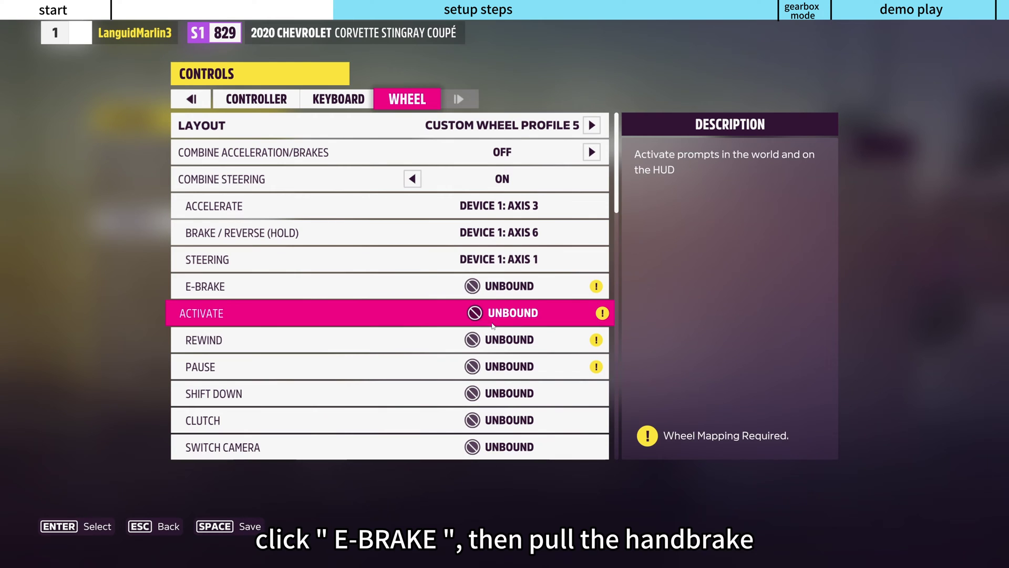
pyautogui.click(491, 286)
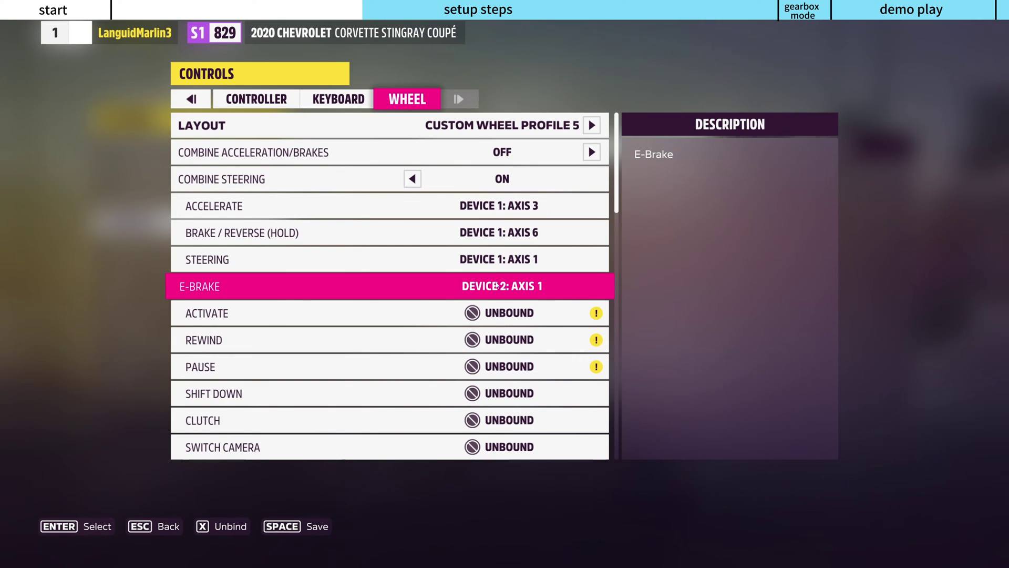
# Bind Activate, Rewind, Pause and Shift Down to wheel buttons 4, 3, 1 and 5, and Clutch to axis 7
pyautogui.press('Down')
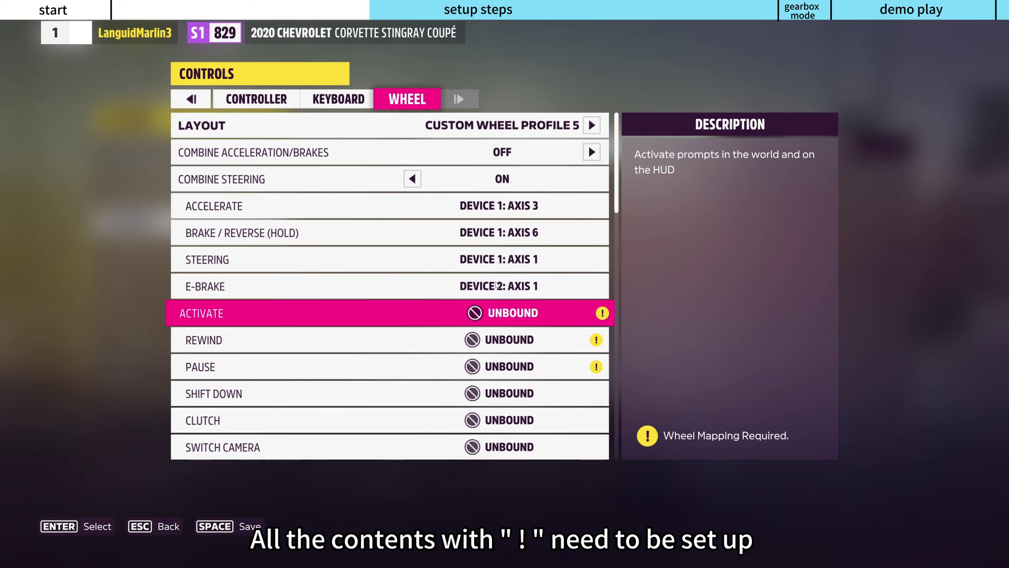
pyautogui.press('Return')
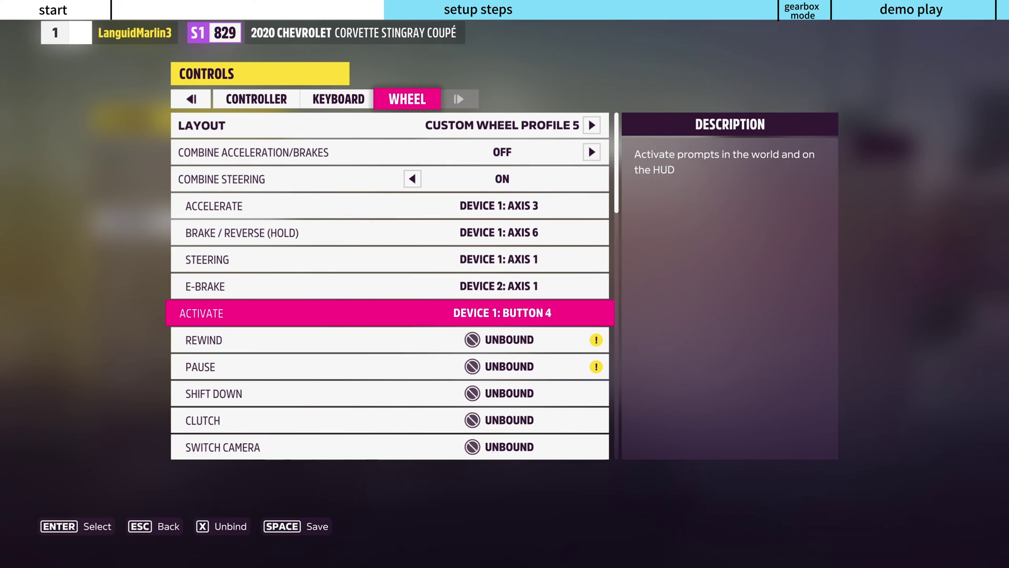
pyautogui.press('Down')
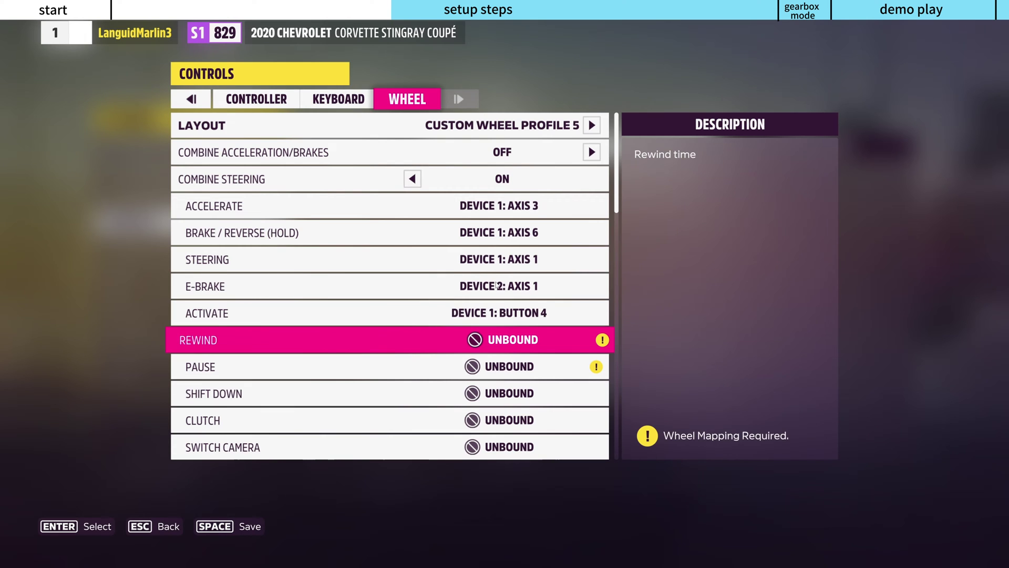
pyautogui.press('Return')
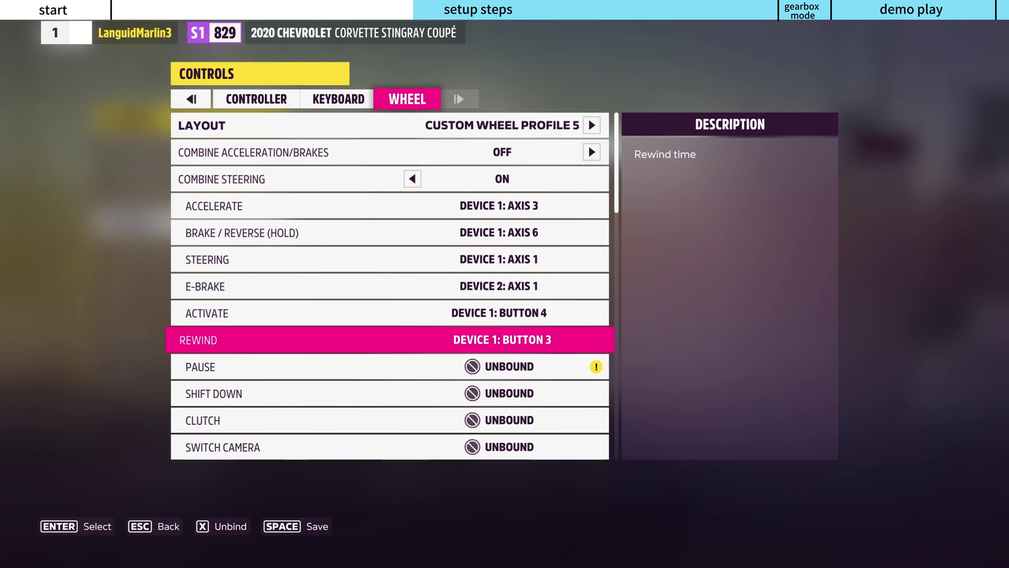
pyautogui.press('Down')
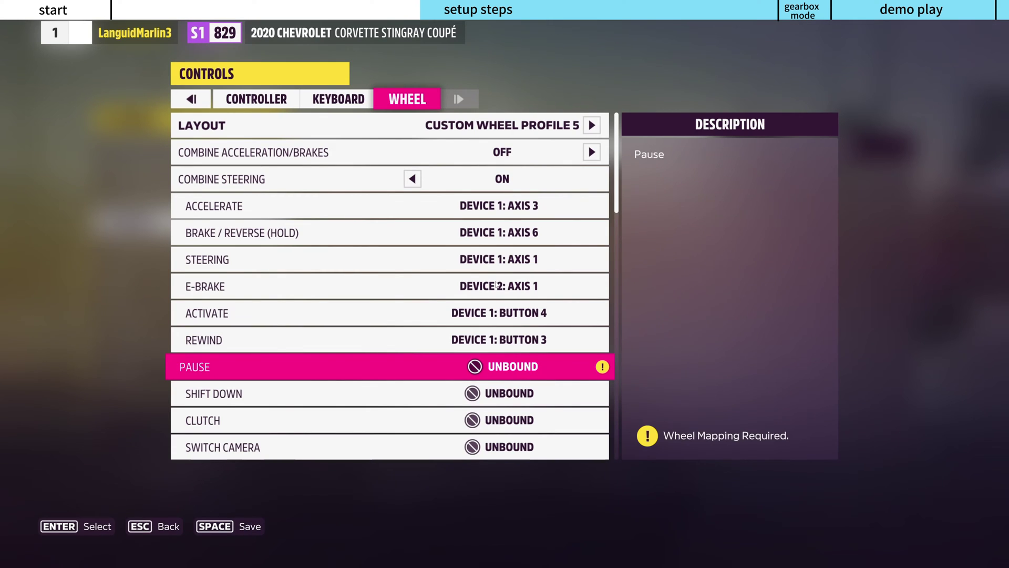
pyautogui.press('Return')
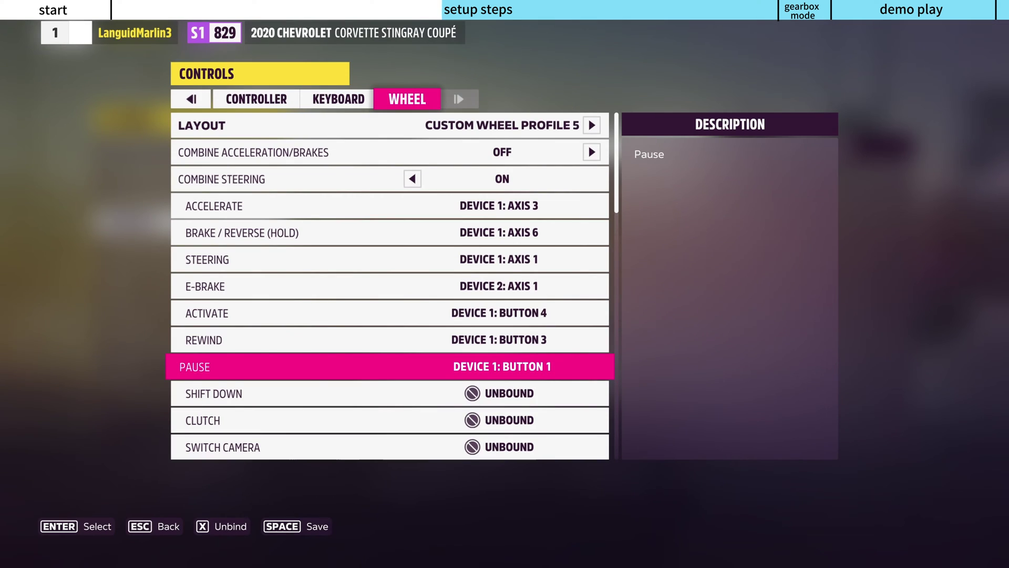
pyautogui.press('Down')
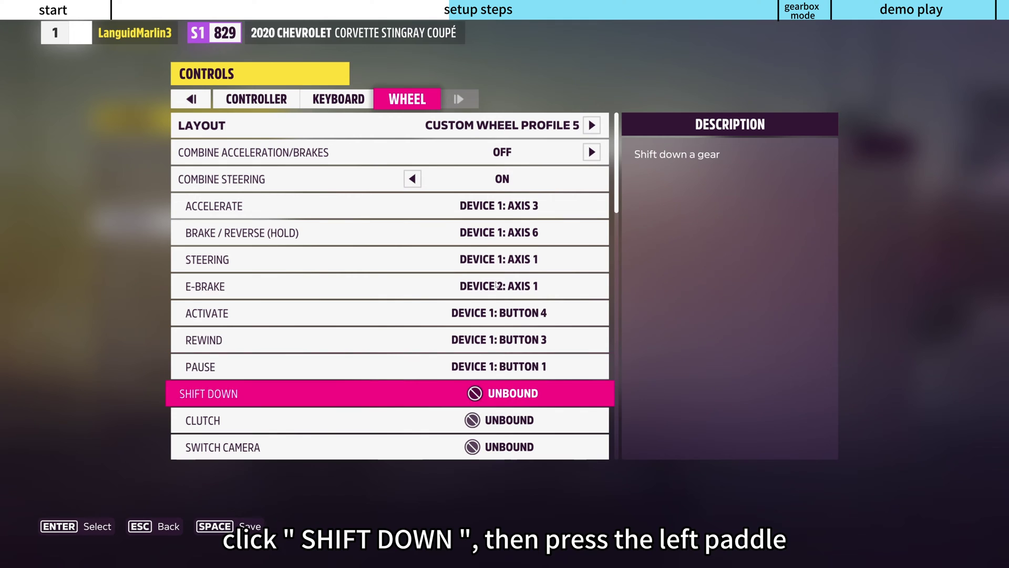
pyautogui.press('Return')
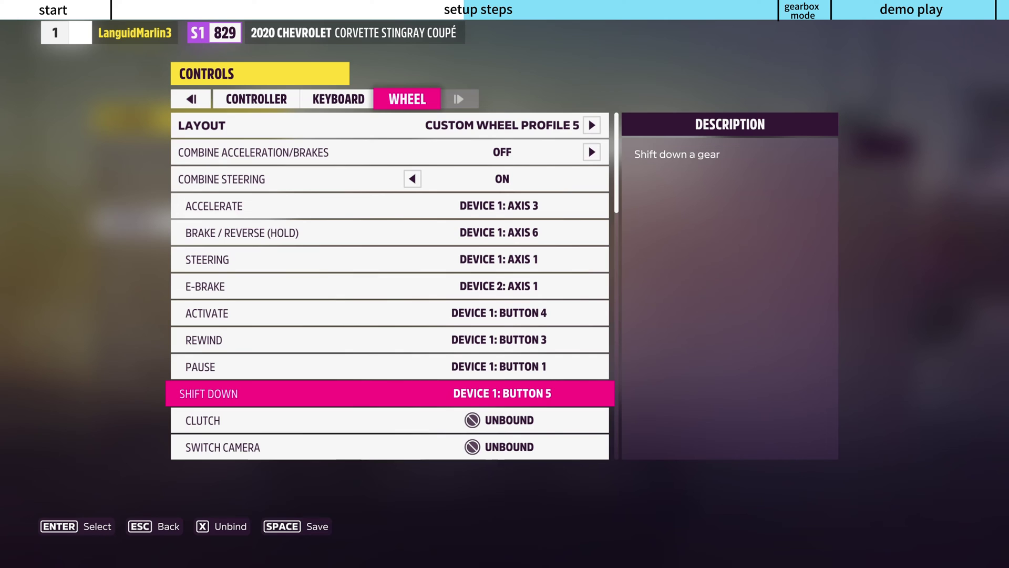
pyautogui.press('Down')
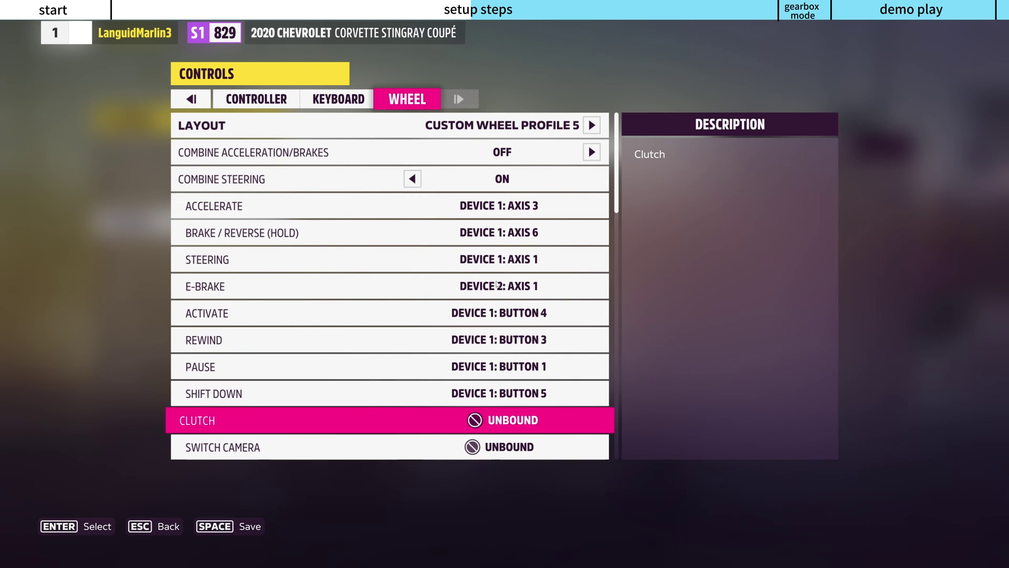
pyautogui.press('Return')
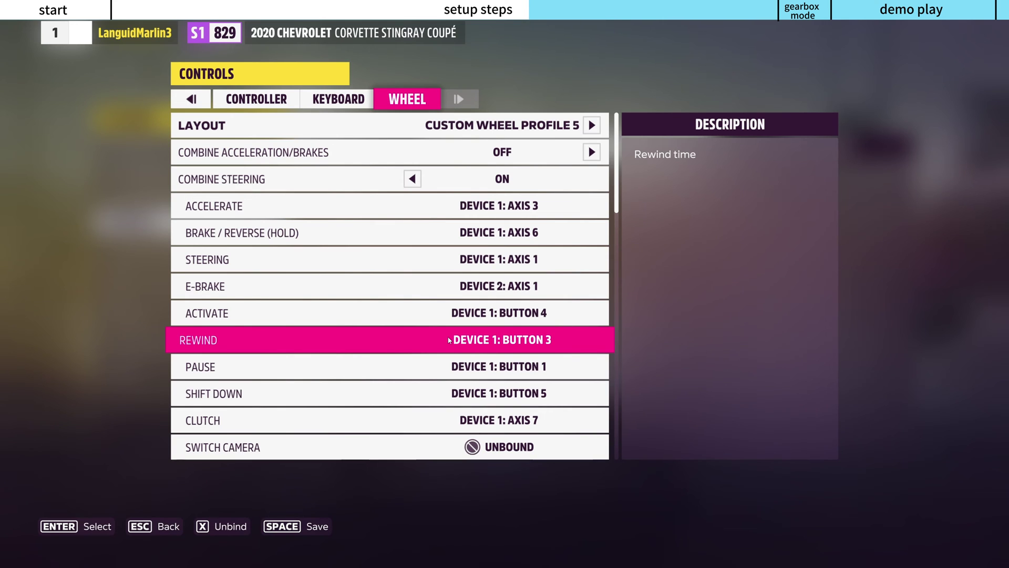
# Bind Shift Up to the right paddle as Device 1: Button 6
pyautogui.scroll(-3, 450, 340)
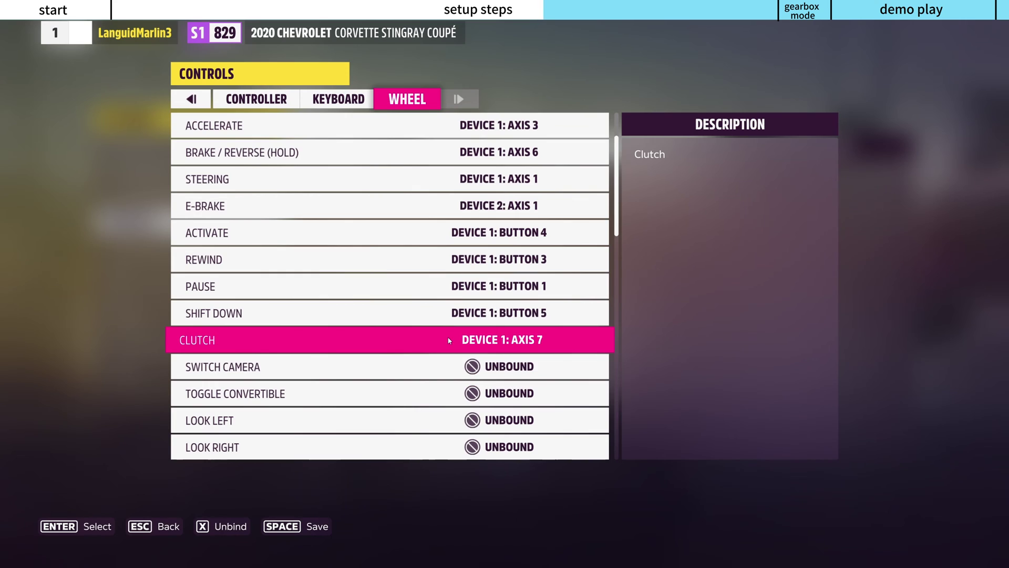
pyautogui.scroll(-9, 449, 340)
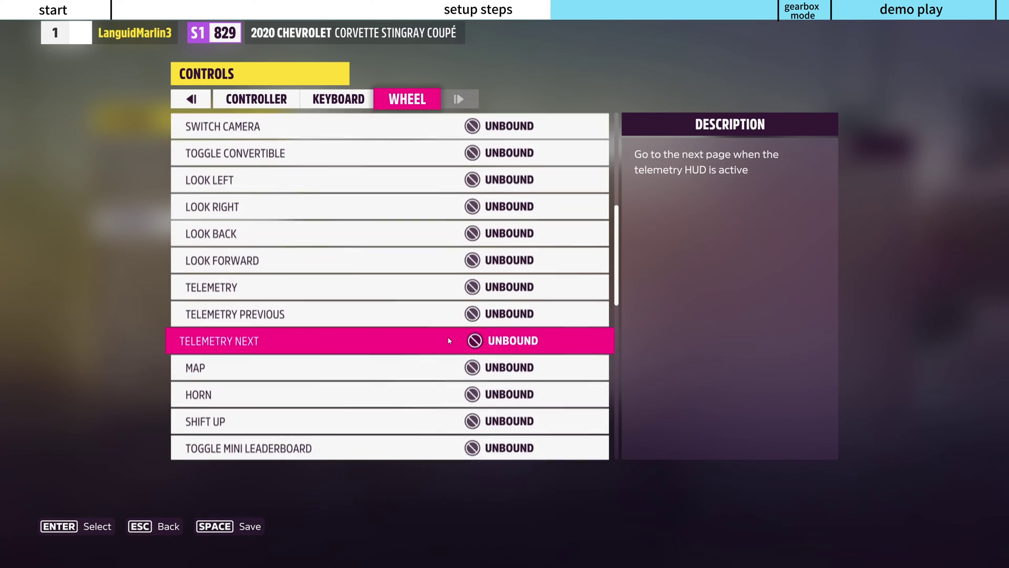
pyautogui.scroll(-9, 450, 340)
pyautogui.scroll(1, 450, 340)
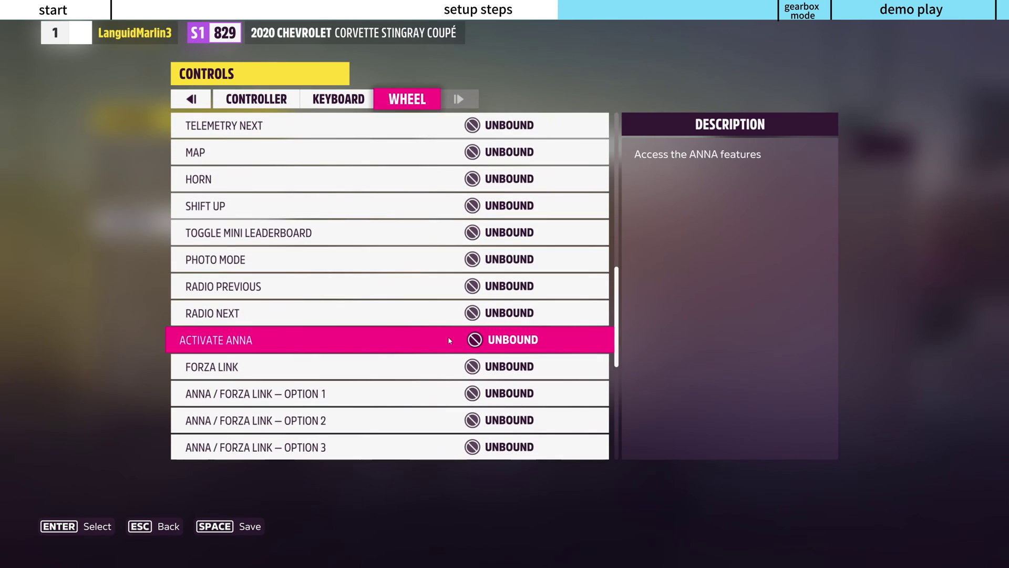
pyautogui.click(323, 201)
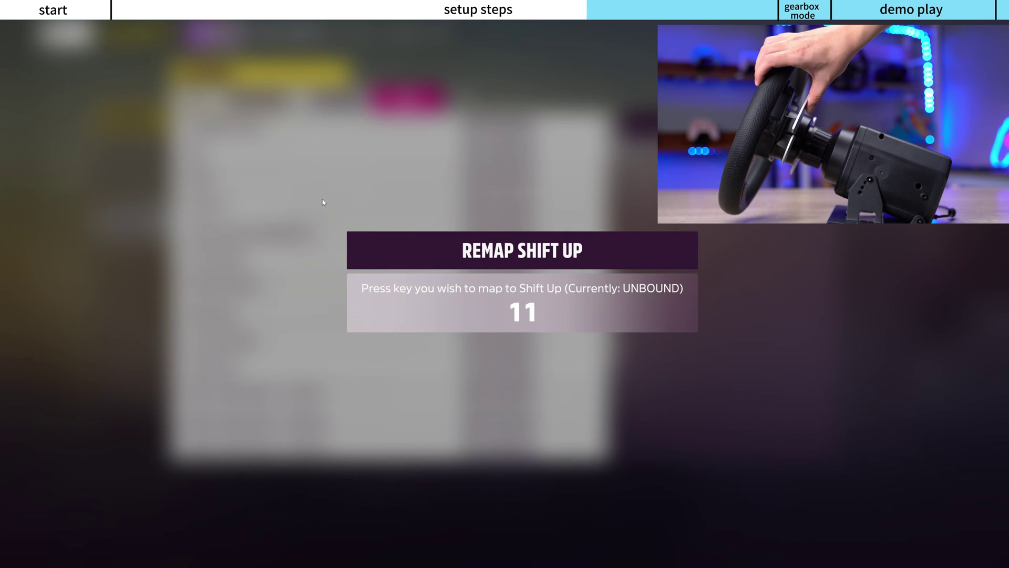
# Bind Reverse Gear to the shifter as Device 1: Button 23
pyautogui.scroll(-1, 395, 246)
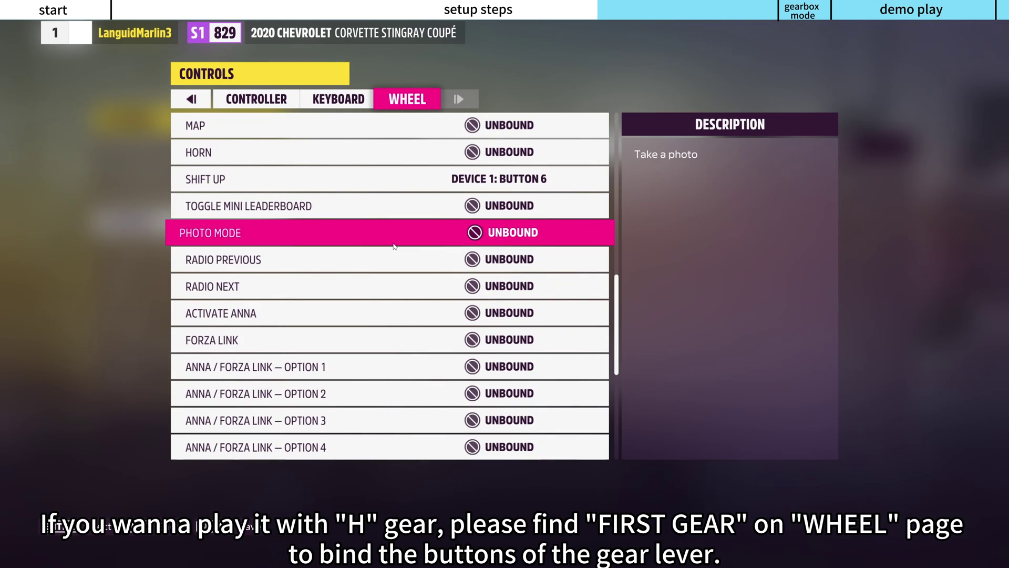
pyautogui.scroll(-9, 393, 242)
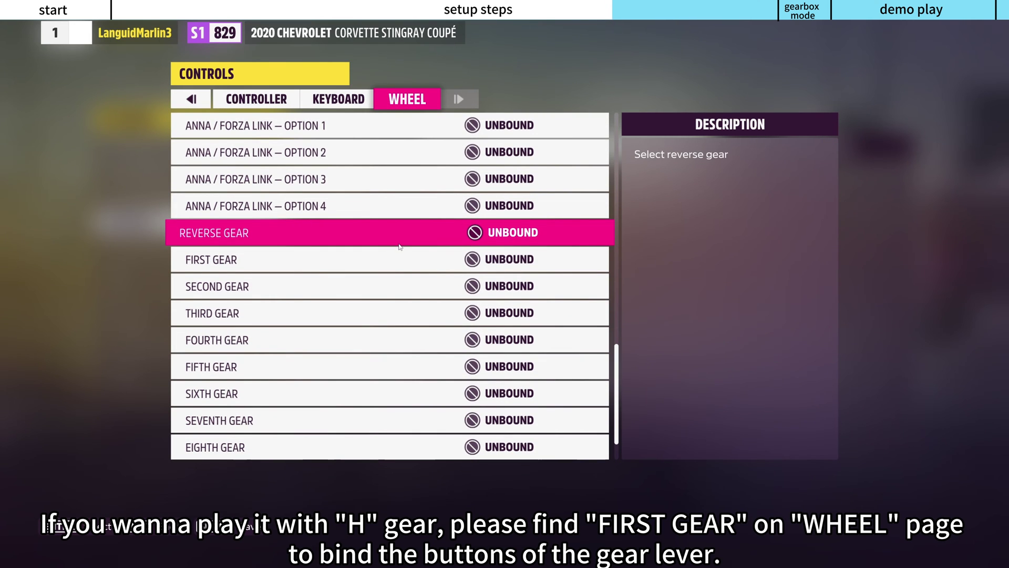
pyautogui.click(399, 244)
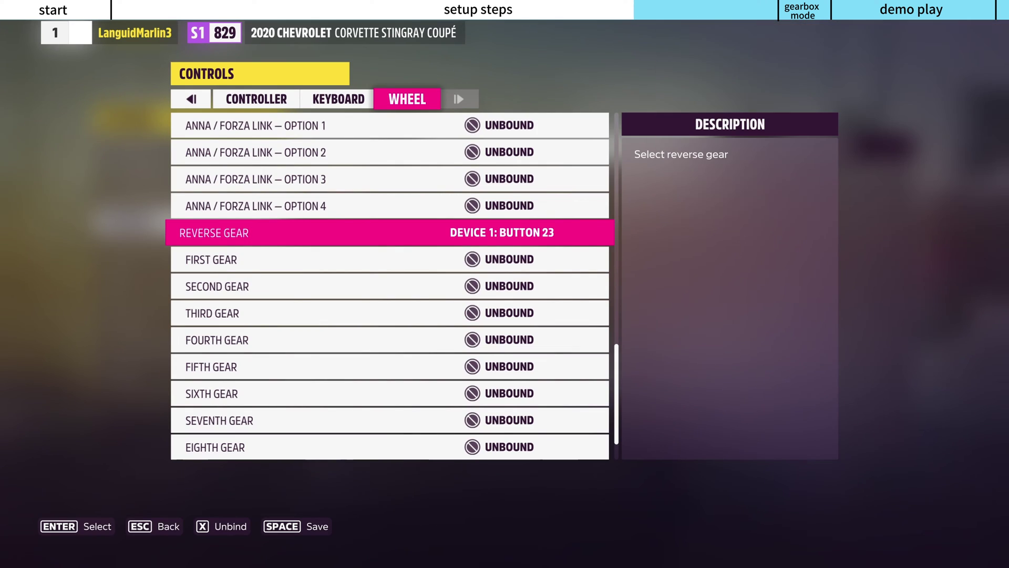
# Bind the First, Second, Fourth and Fifth Gear rows to their H-shifter positions
pyautogui.click(405, 250)
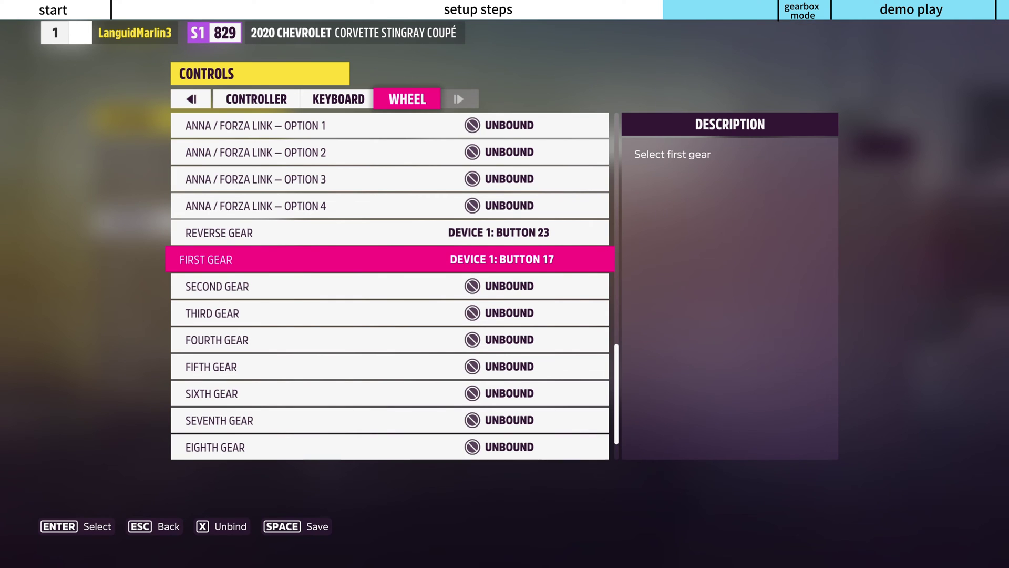
pyautogui.press('Down')
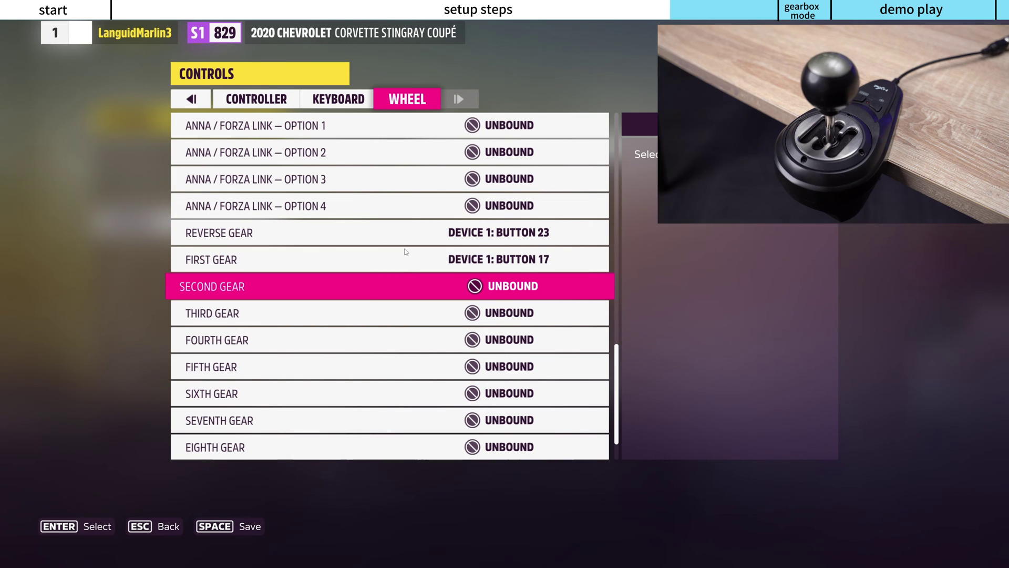
pyautogui.press('Return')
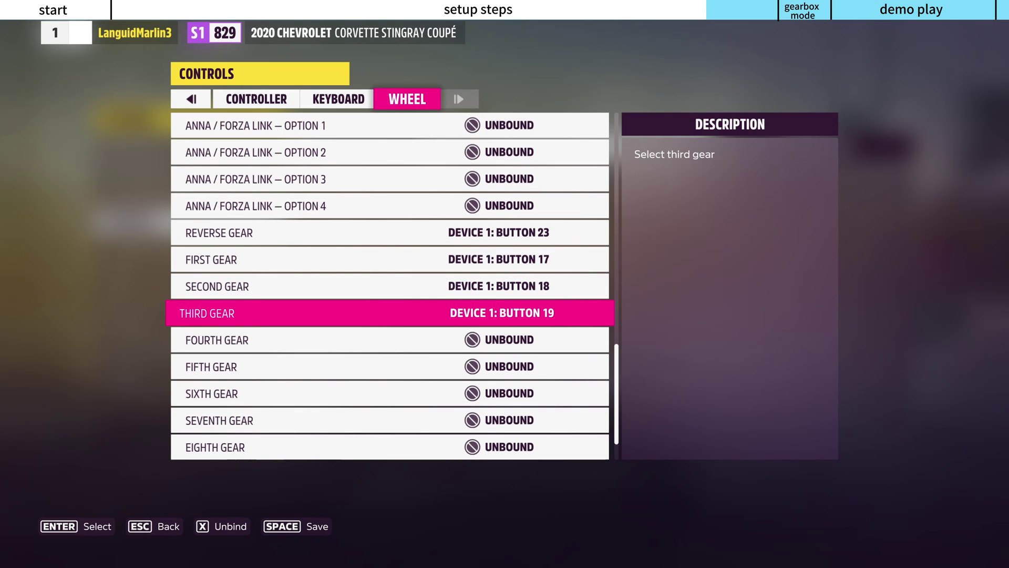
pyautogui.press('Down')
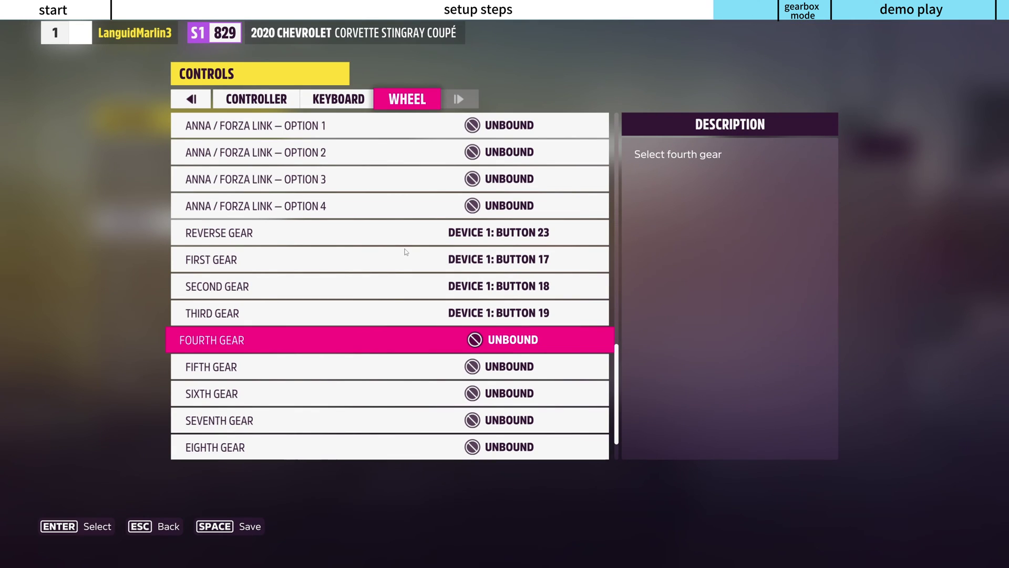
pyautogui.press('Return')
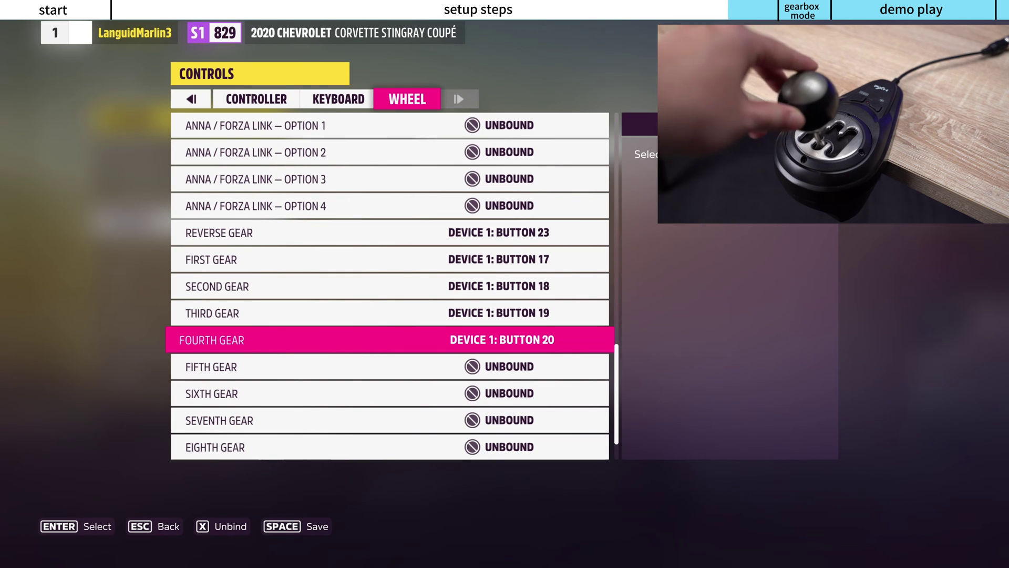
pyautogui.press('Down')
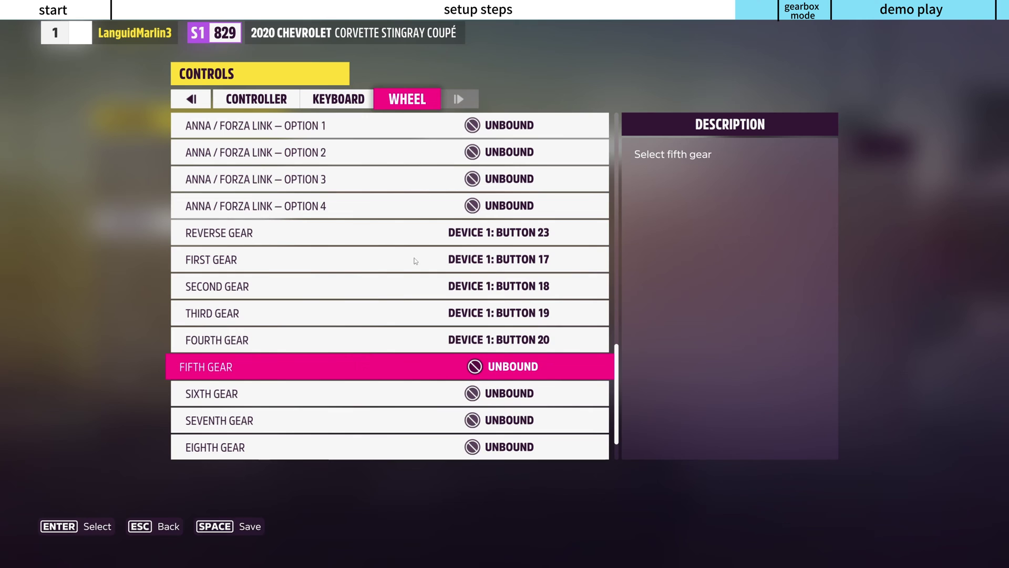
pyautogui.press('Return')
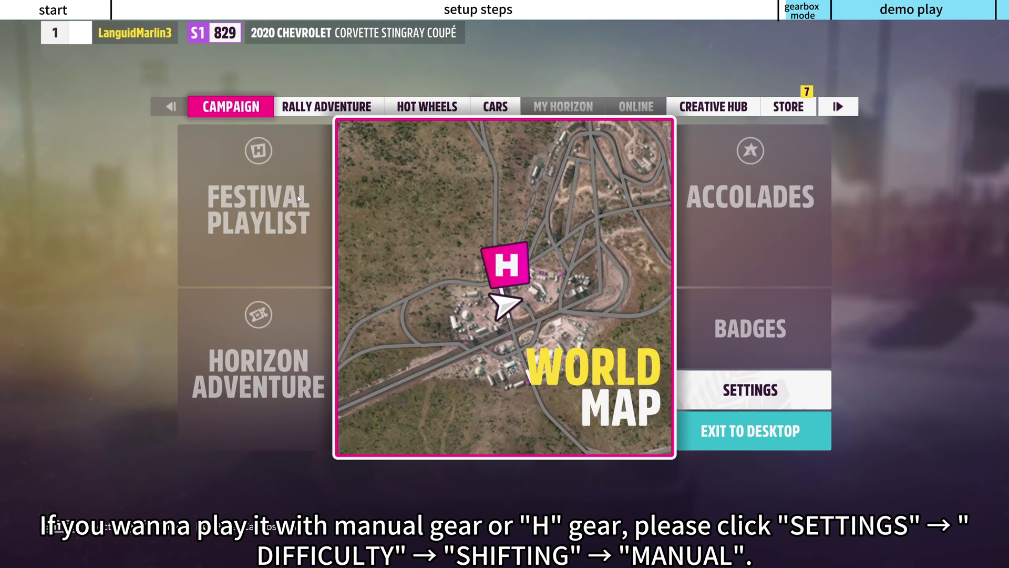
# Open Settings > Difficulty and move down to the Shifting option
pyautogui.press('Right')
pyautogui.press('Down')
pyautogui.press('Down')
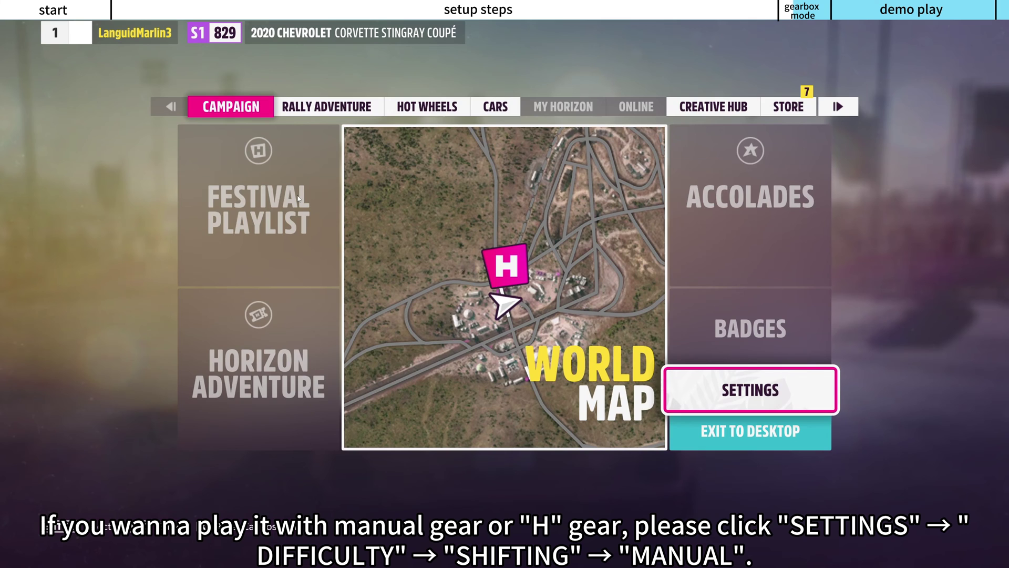
pyautogui.press('Return')
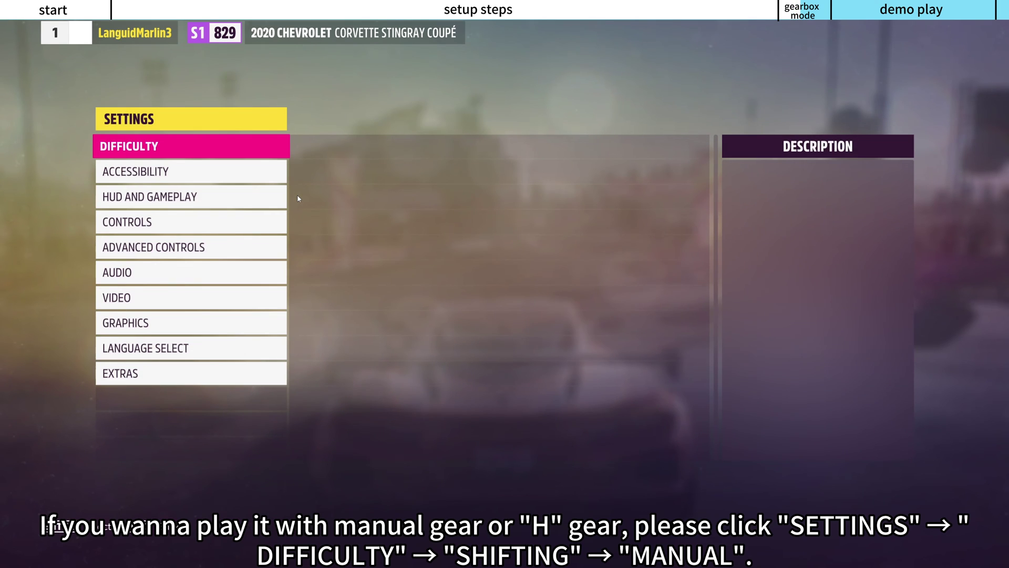
pyautogui.press('Return')
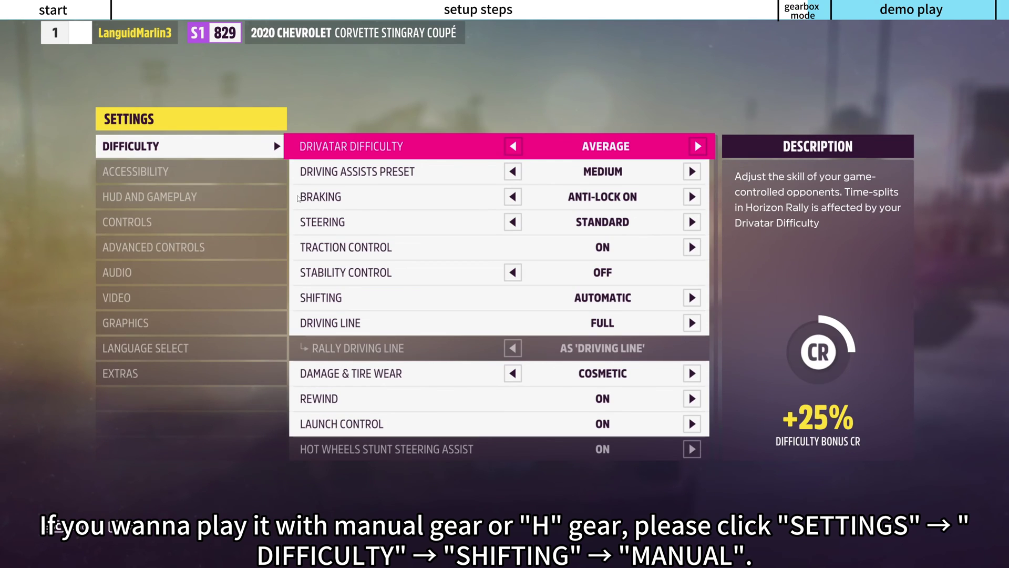
pyautogui.press('Down')
pyautogui.press('Down')
pyautogui.press('Down')
pyautogui.press('Down')
pyautogui.press('Down')
pyautogui.press('Down')
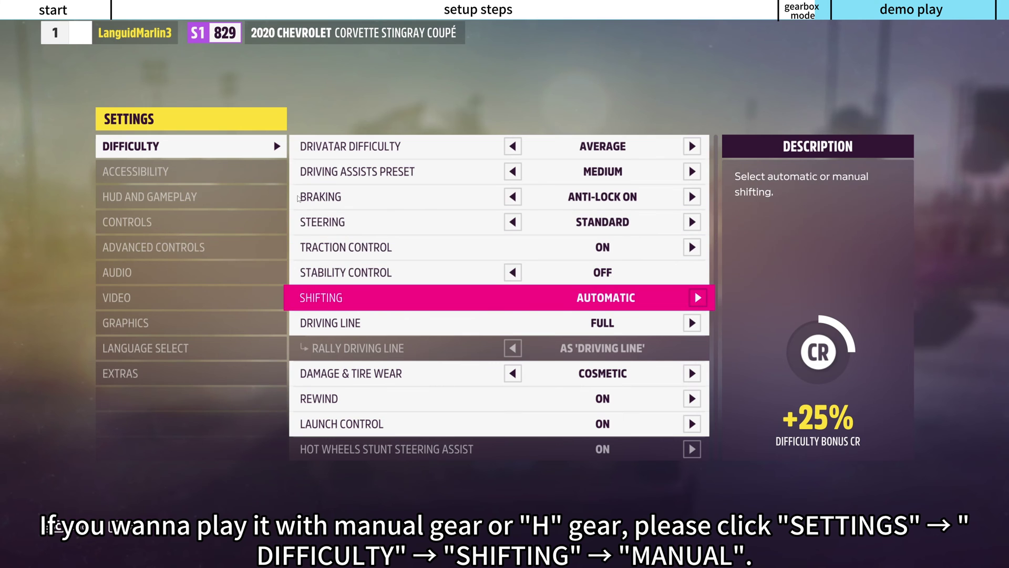